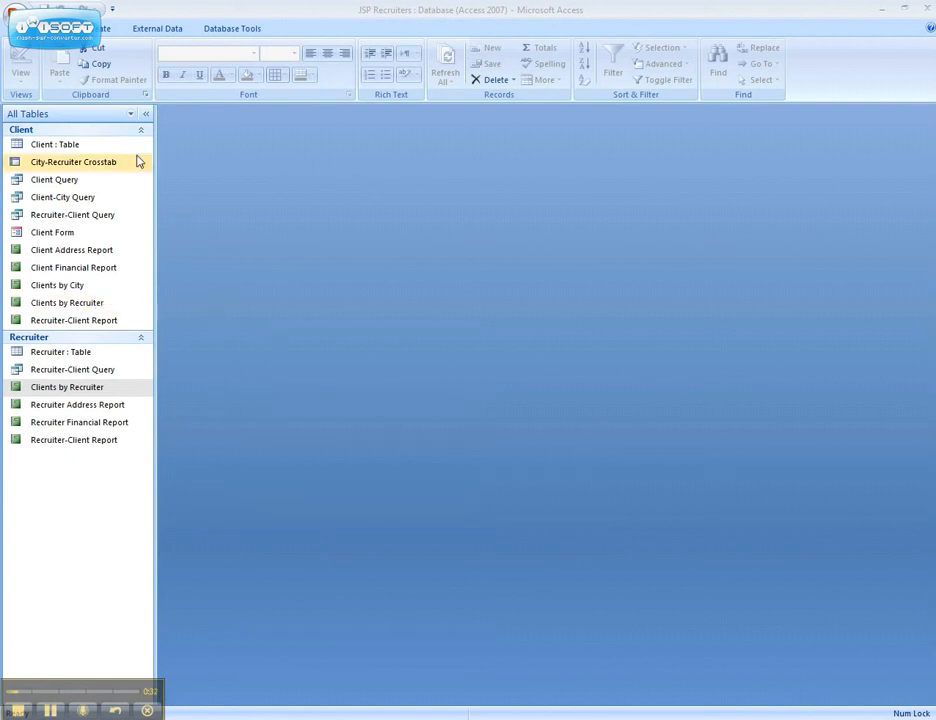
Start the Form Wizard for a new form based on the Client table.
left_click(62, 152)
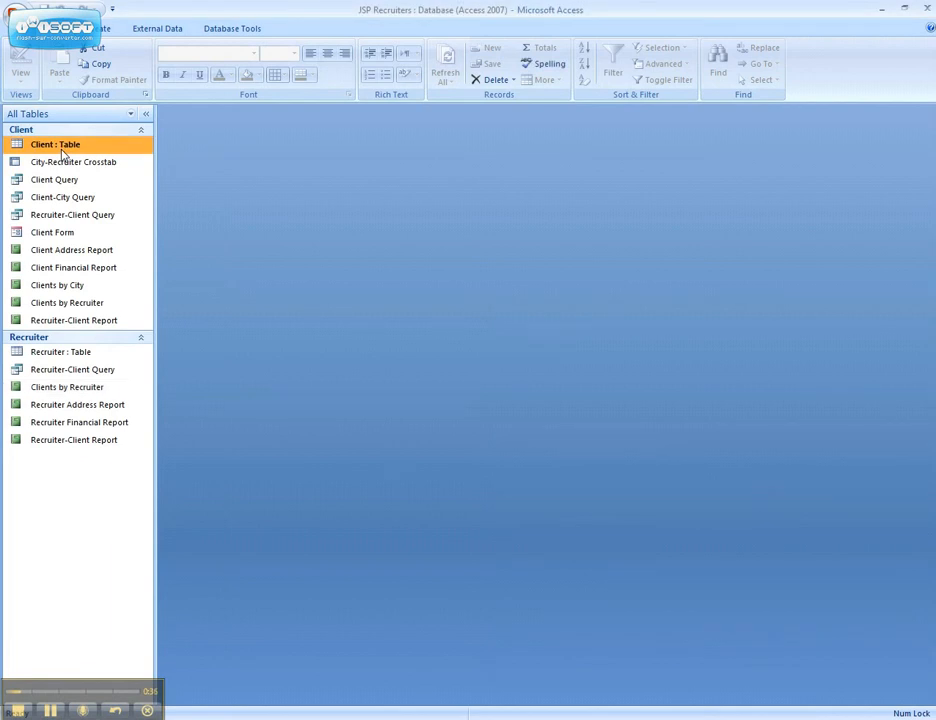
left_click(105, 29)
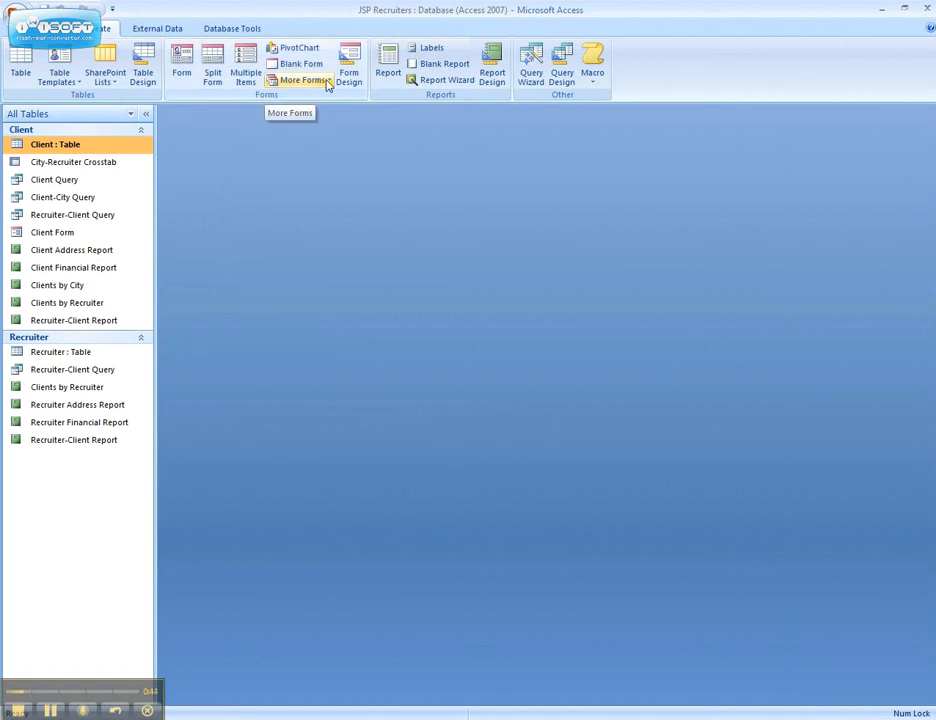
left_click(322, 82)
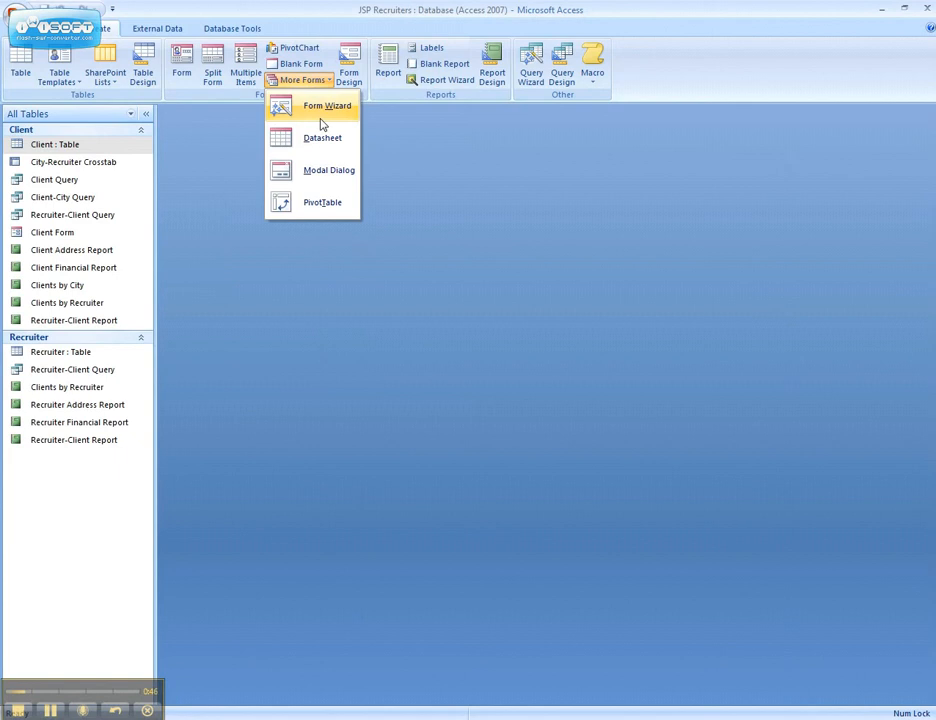
left_click(315, 106)
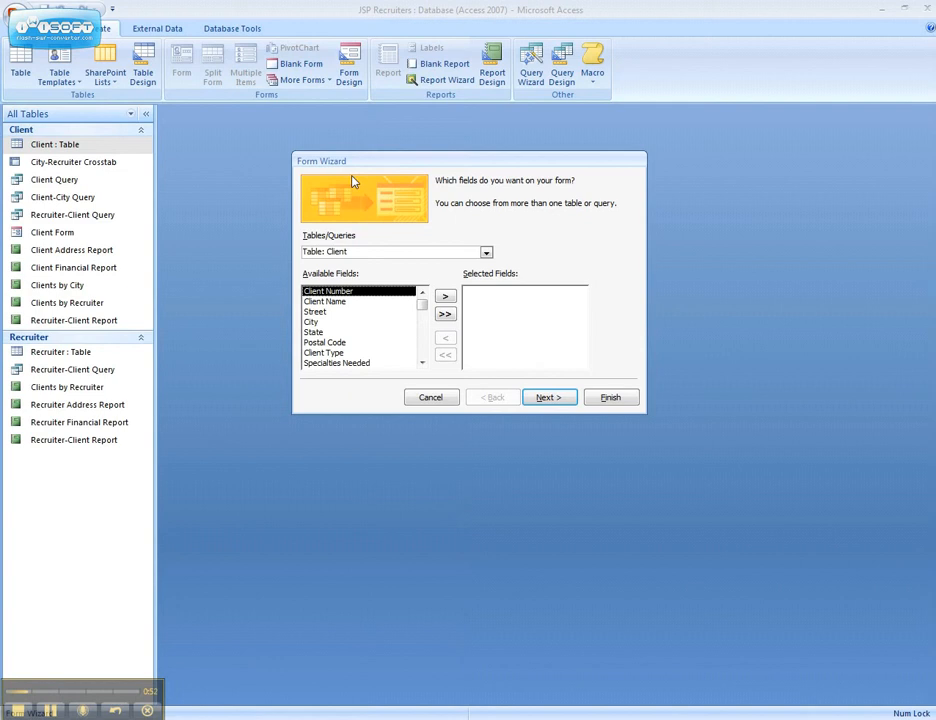
Add Client Number, Client Name, Client Type, Specialties Needed, Amount Paid, Current Due and Recruiter Number to the form's selected fields.
left_click(445, 297)
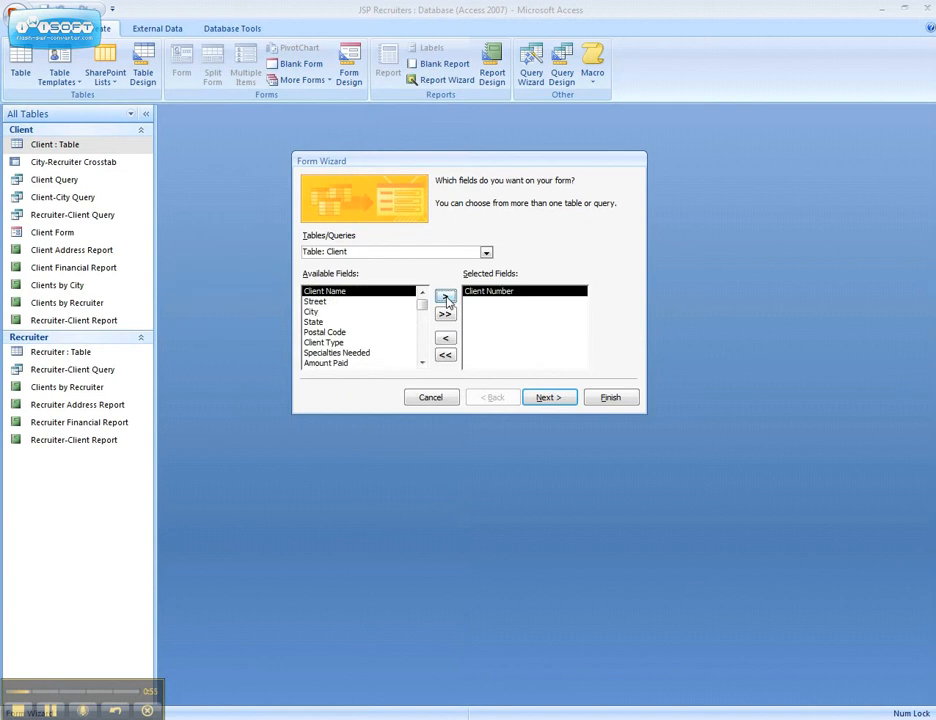
left_click(445, 297)
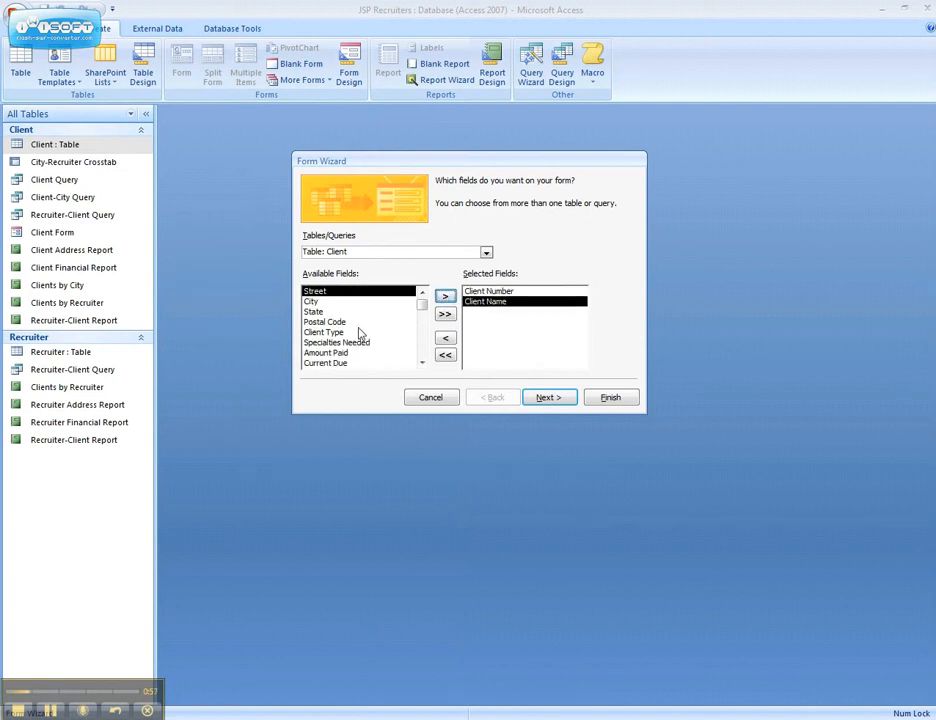
left_click(354, 334)
left_click(445, 297)
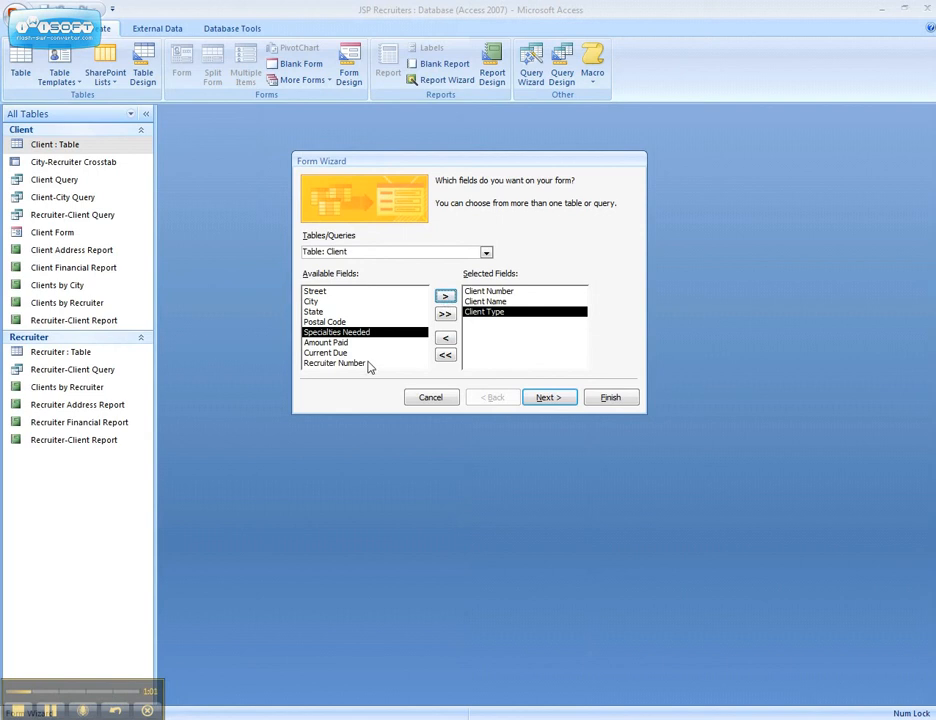
left_click(445, 297)
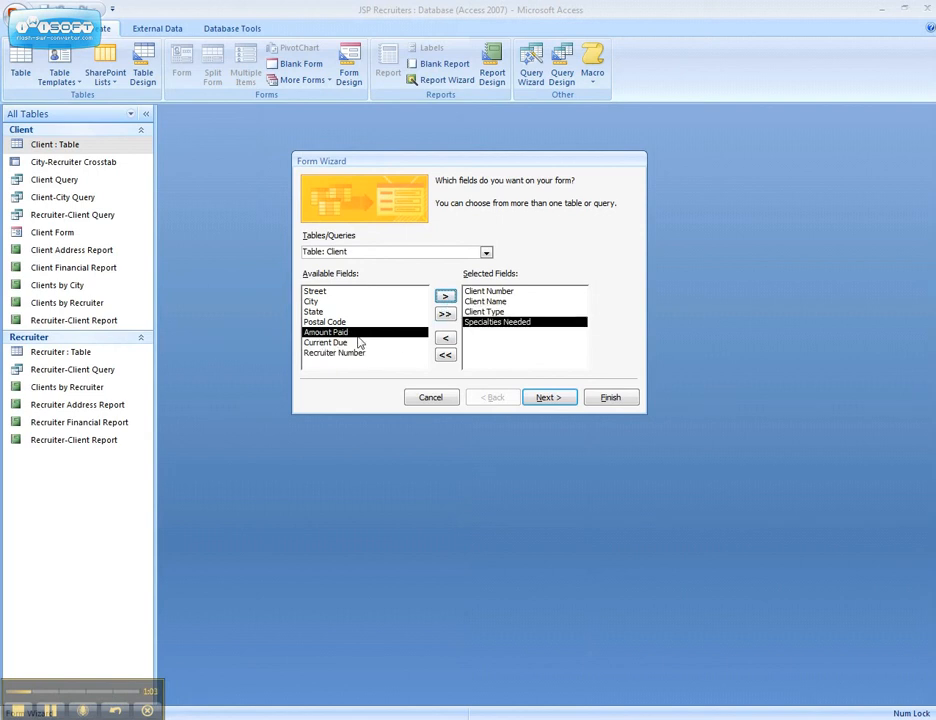
left_click(446, 297)
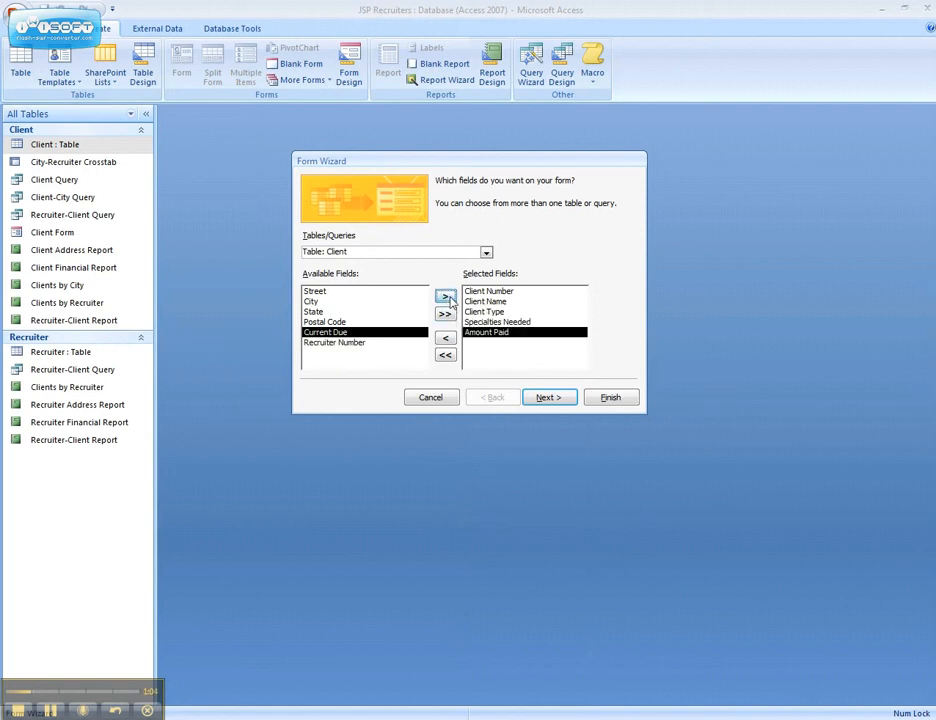
left_click(446, 297)
left_click(447, 298)
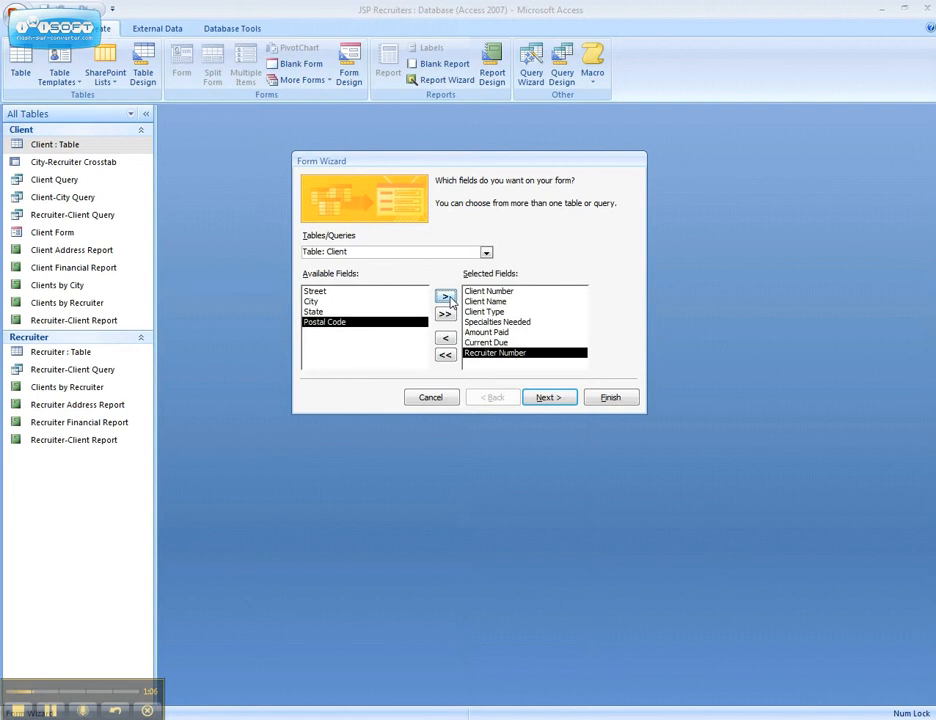
left_click(561, 399)
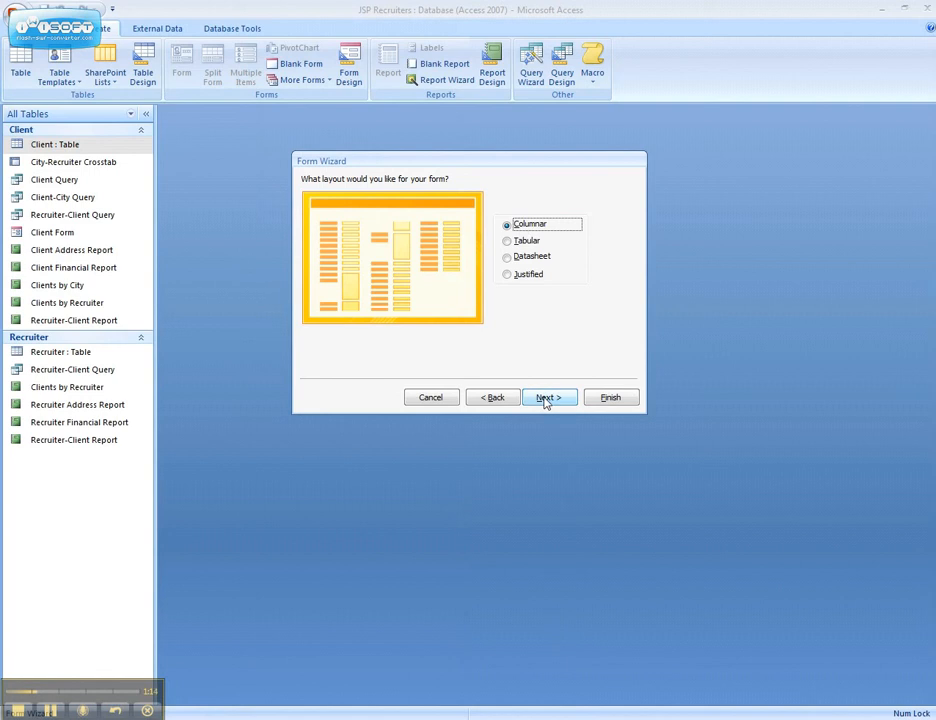
Keep the Columnar layout and Module style, title the form Client Financial Form, and finish the wizard to open it.
left_click(545, 400)
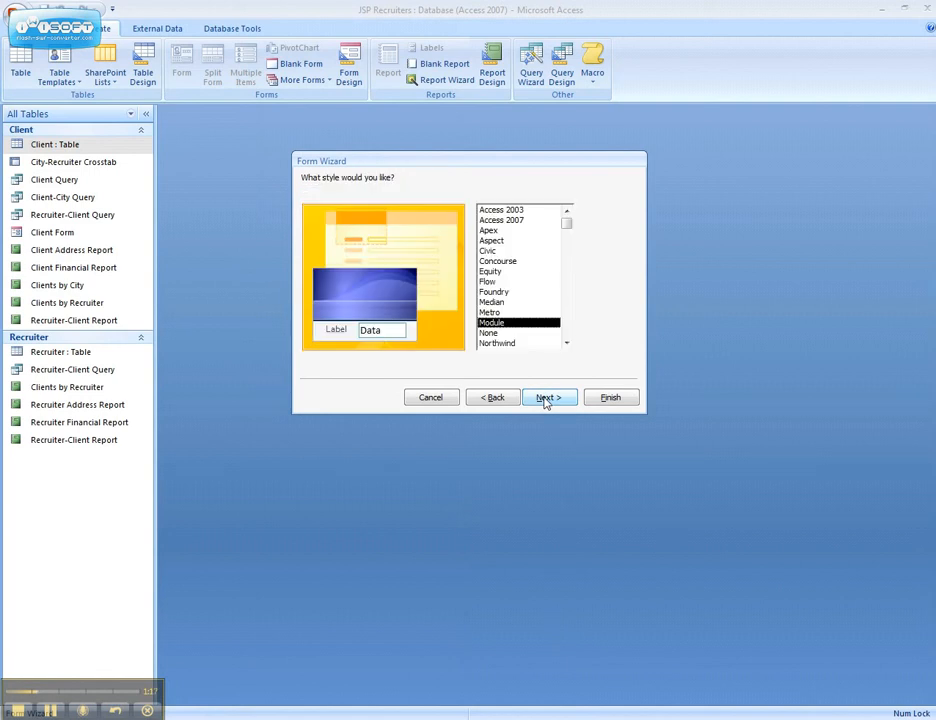
left_click(545, 399)
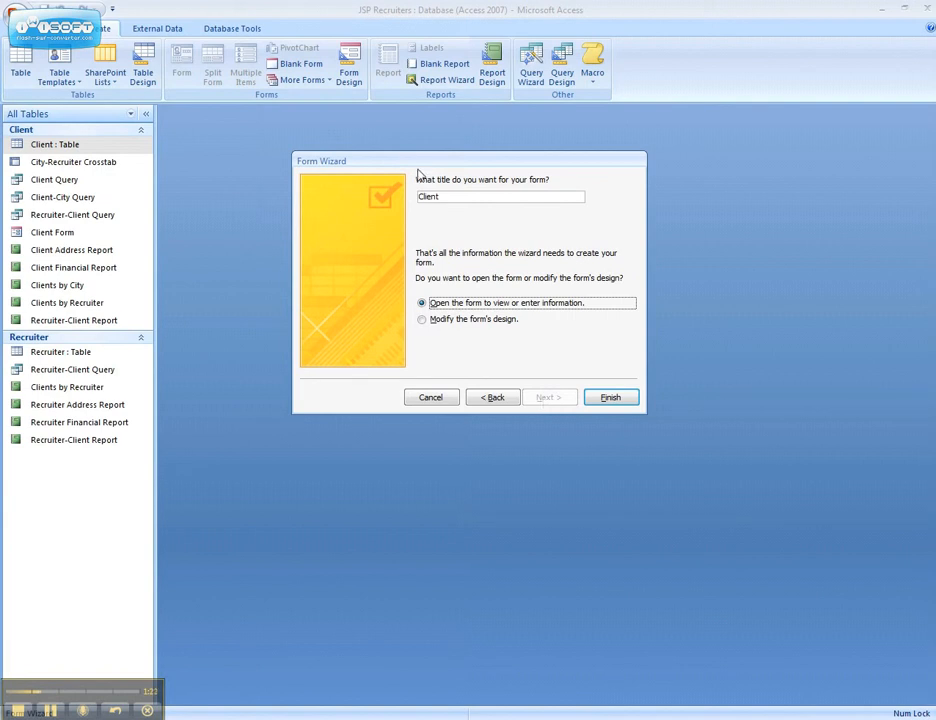
left_click(519, 197)
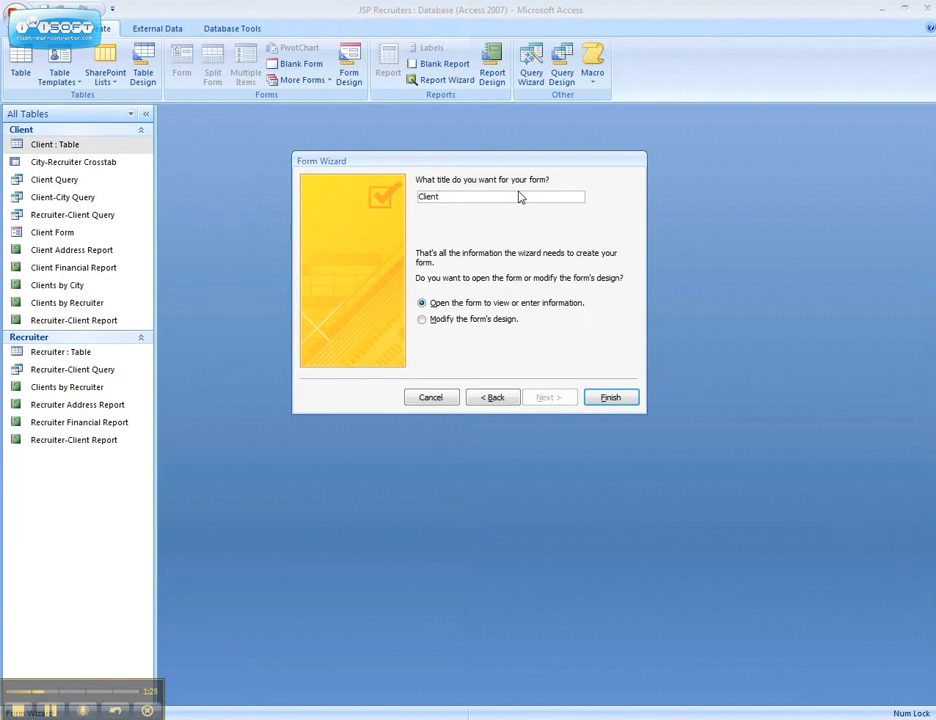
type("Financial Form")
left_click(612, 398)
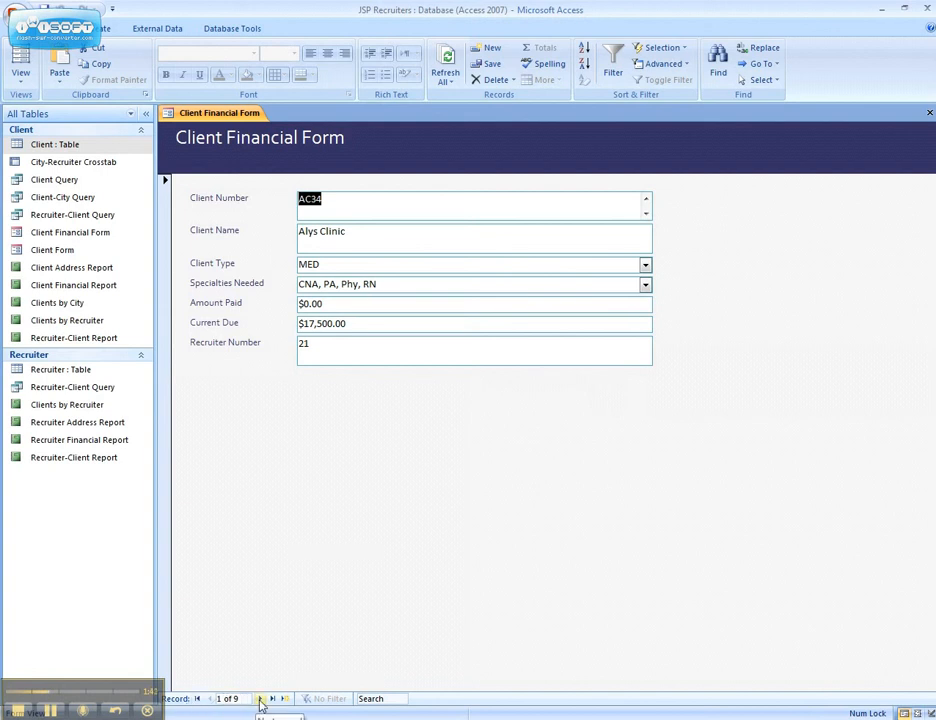
Page forward through the form's records from the first to the fourth.
left_click(260, 700)
left_click(260, 700)
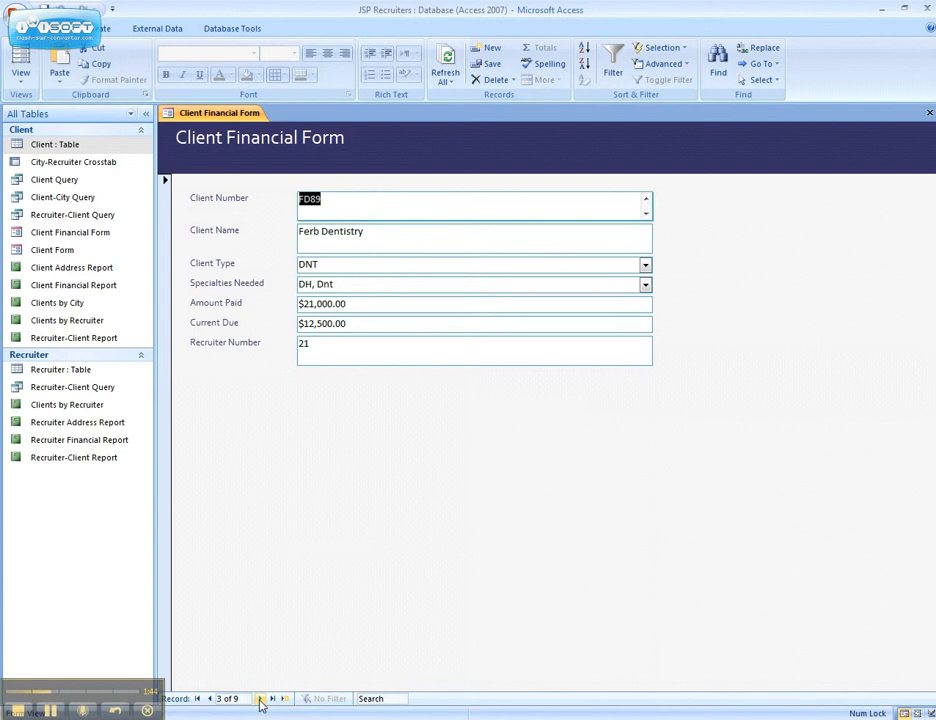
left_click(260, 700)
Try appending "People" to the Family Health client name and erase the added word.
left_click(386, 233)
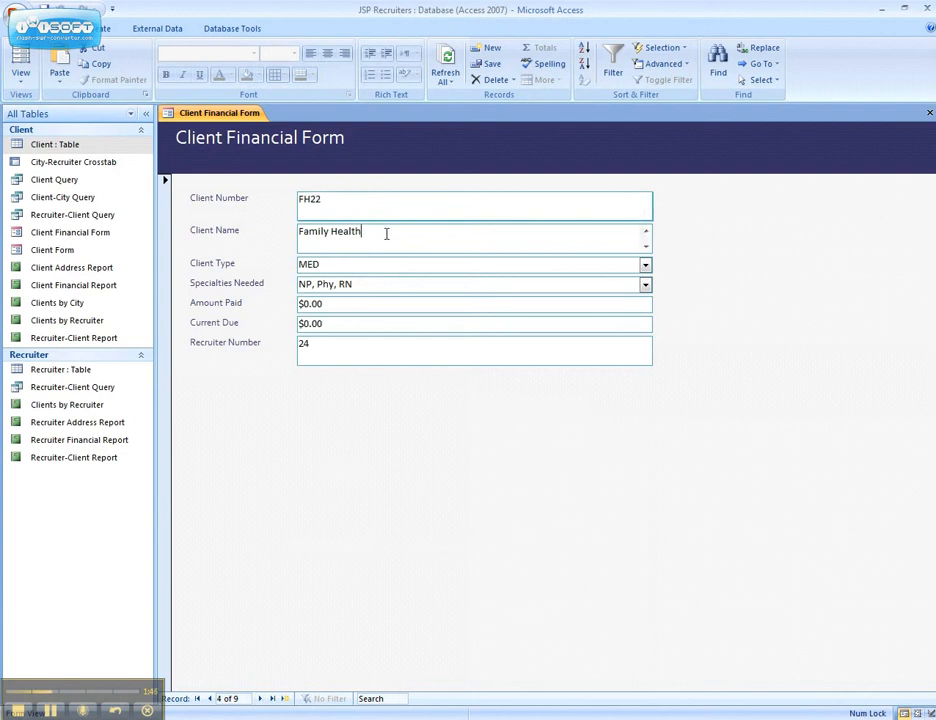
type("People")
key("BackSpace")
key("BackSpace")
key("BackSpace")
key("BackSpace")
key("BackSpace")
key("BackSpace")
key("BackSpace")
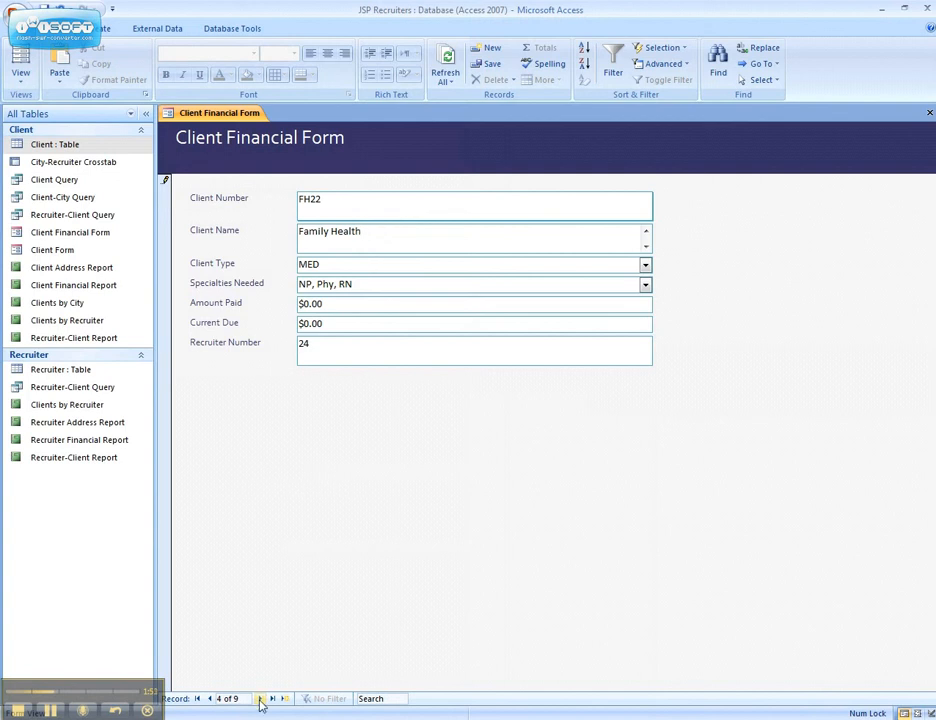
Browse two records further ahead and go back through the records to the first one.
left_click(261, 700)
left_click(261, 700)
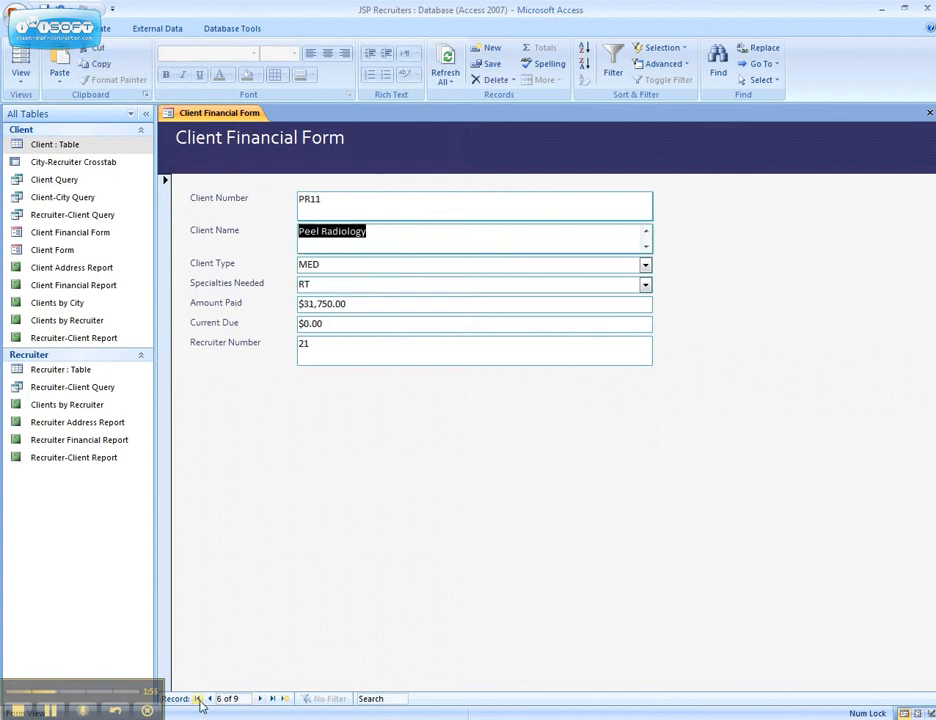
left_click(210, 700)
left_click(210, 700)
left_click(210, 700)
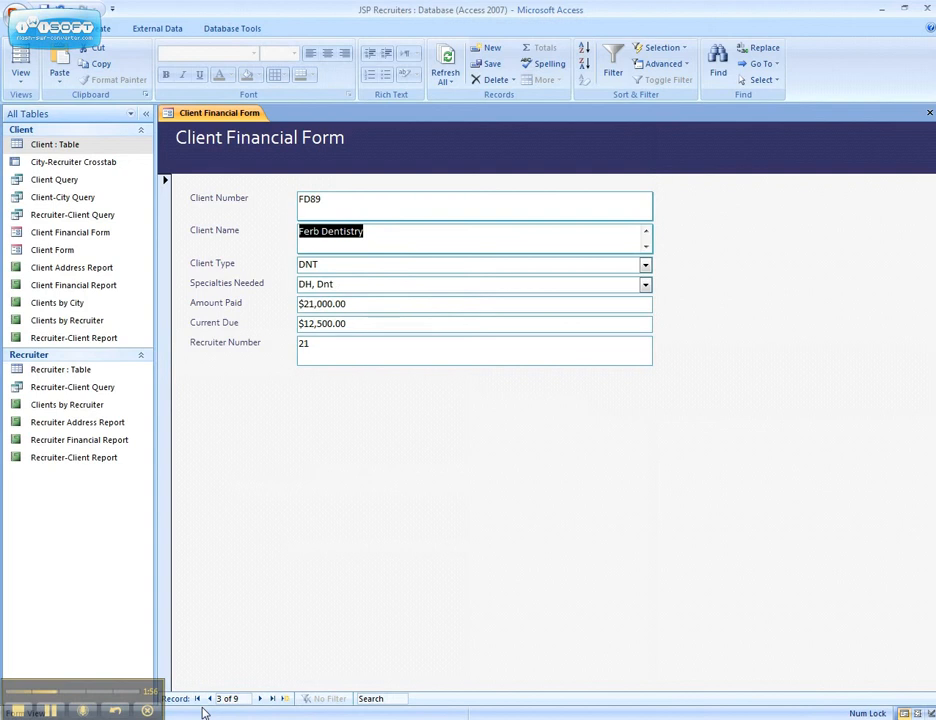
left_click(210, 700)
left_click(210, 700)
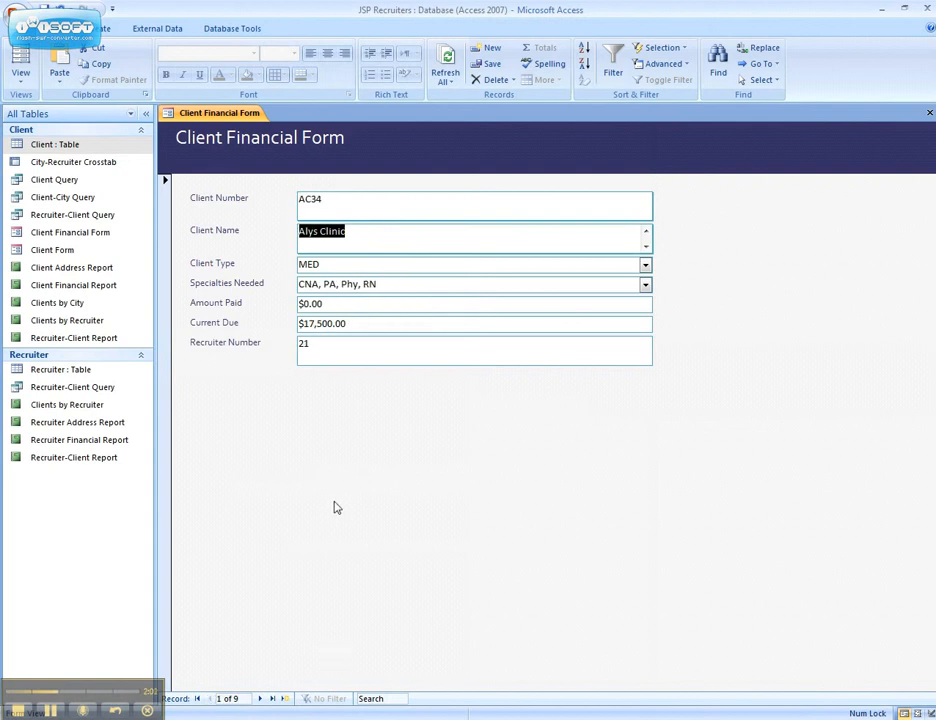
Close the form and reopen the Client Financial Form in Layout View.
left_click(929, 112)
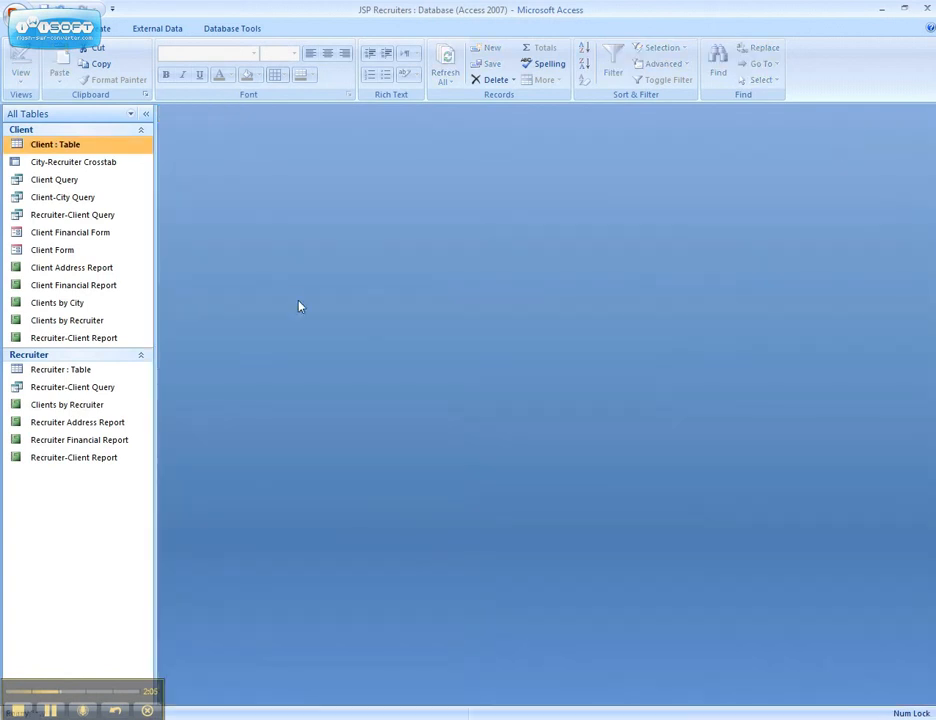
right_click(75, 237)
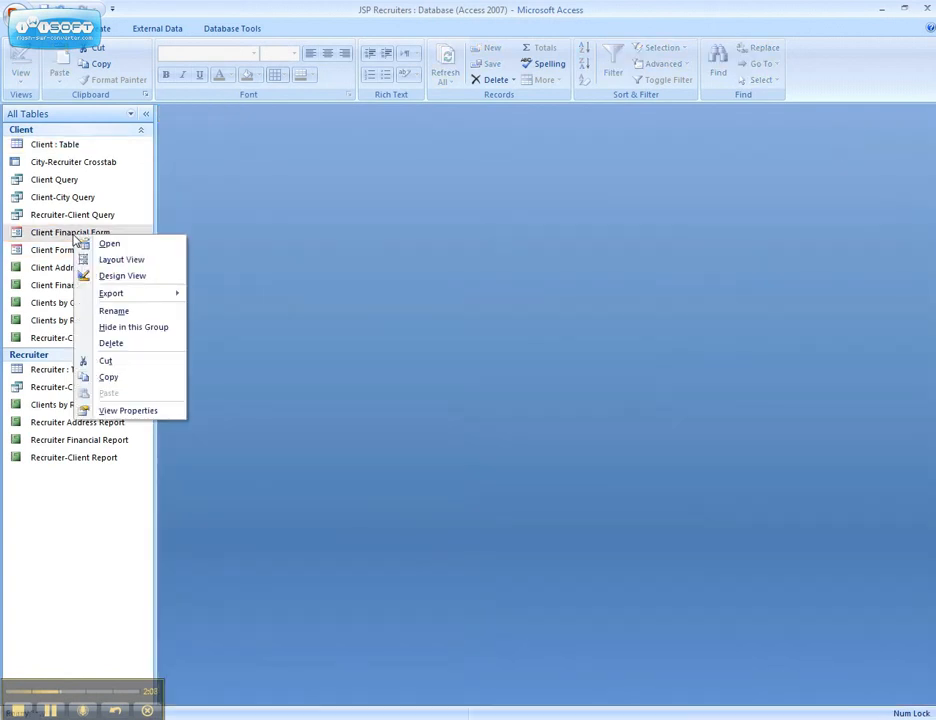
left_click(132, 261)
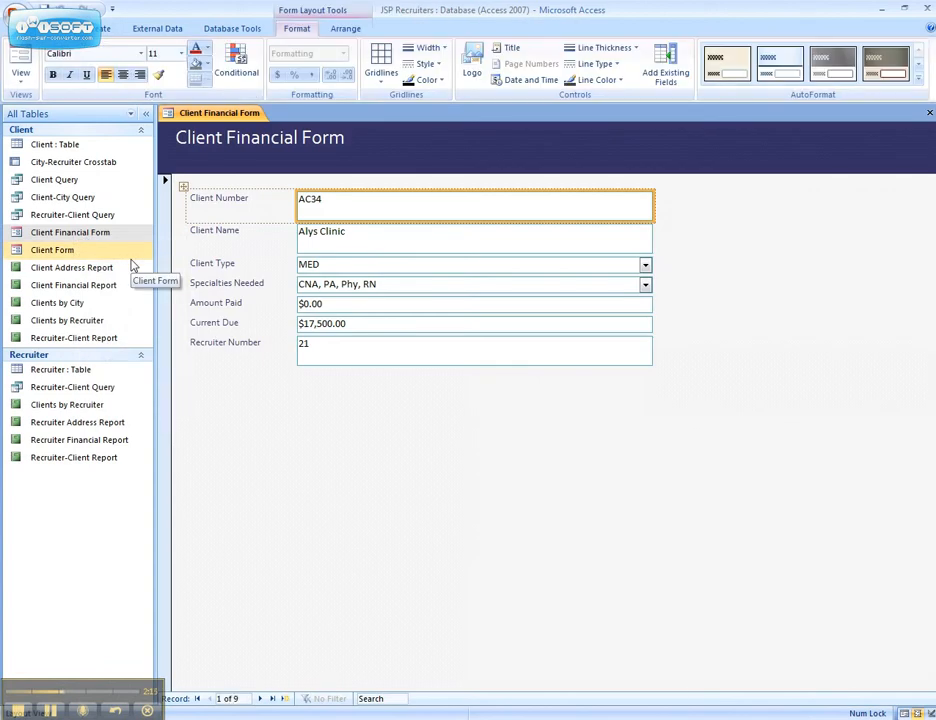
Apply the Both gridlines option to the form's client field layout.
left_click(378, 238)
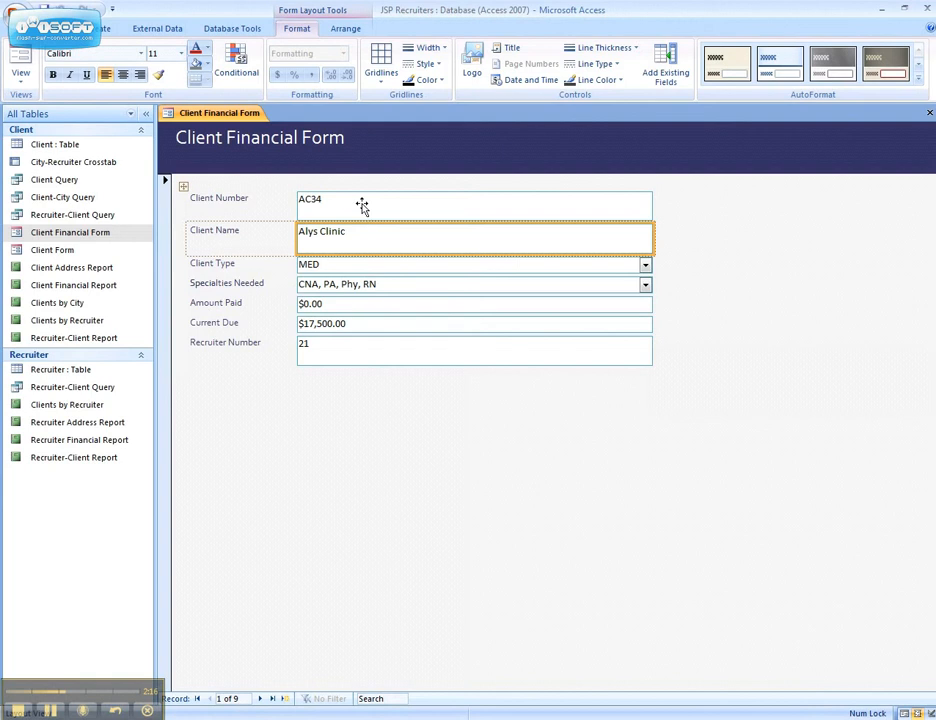
left_click(362, 205)
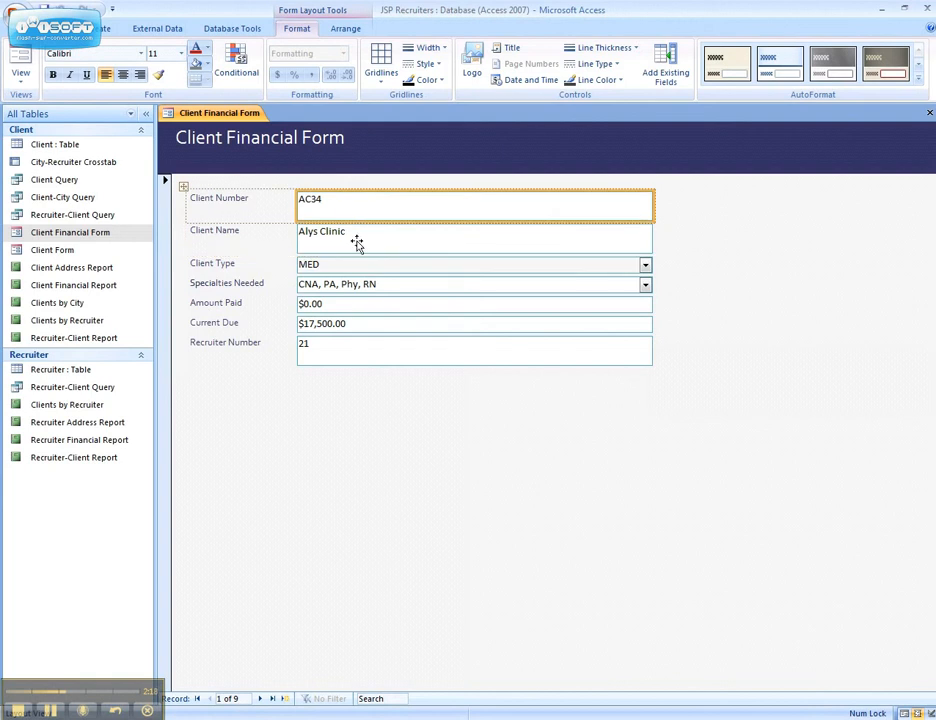
left_click(357, 244)
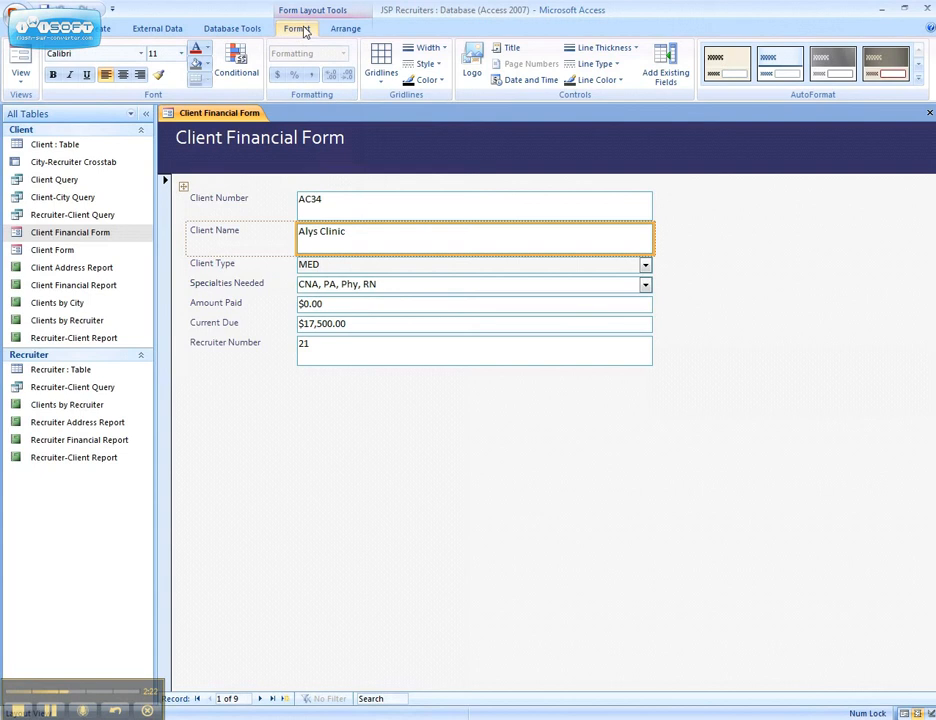
left_click(390, 72)
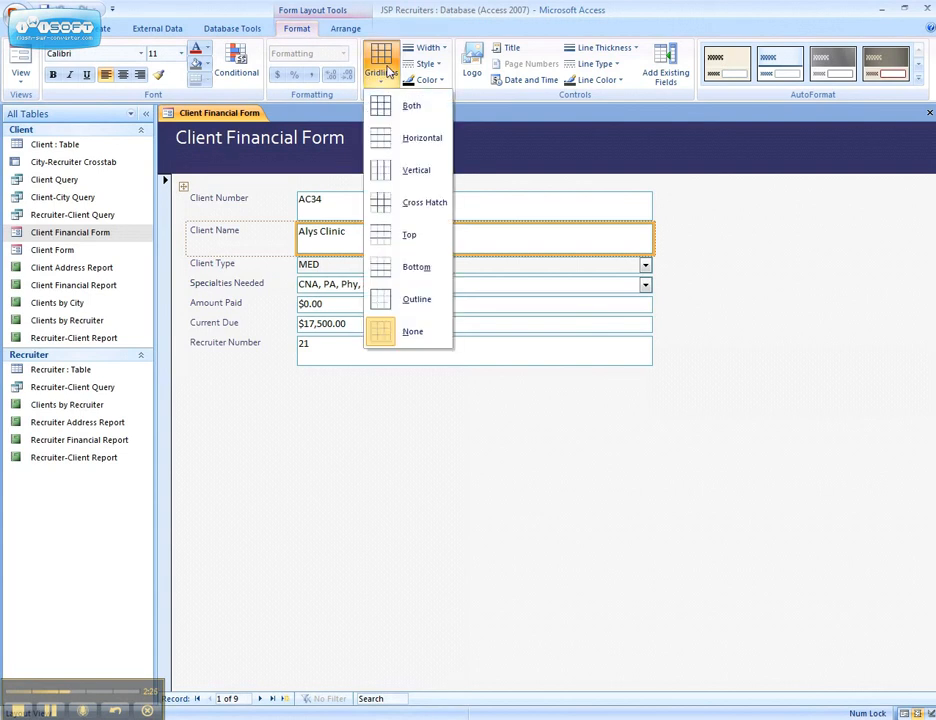
left_click(400, 117)
left_click(683, 342)
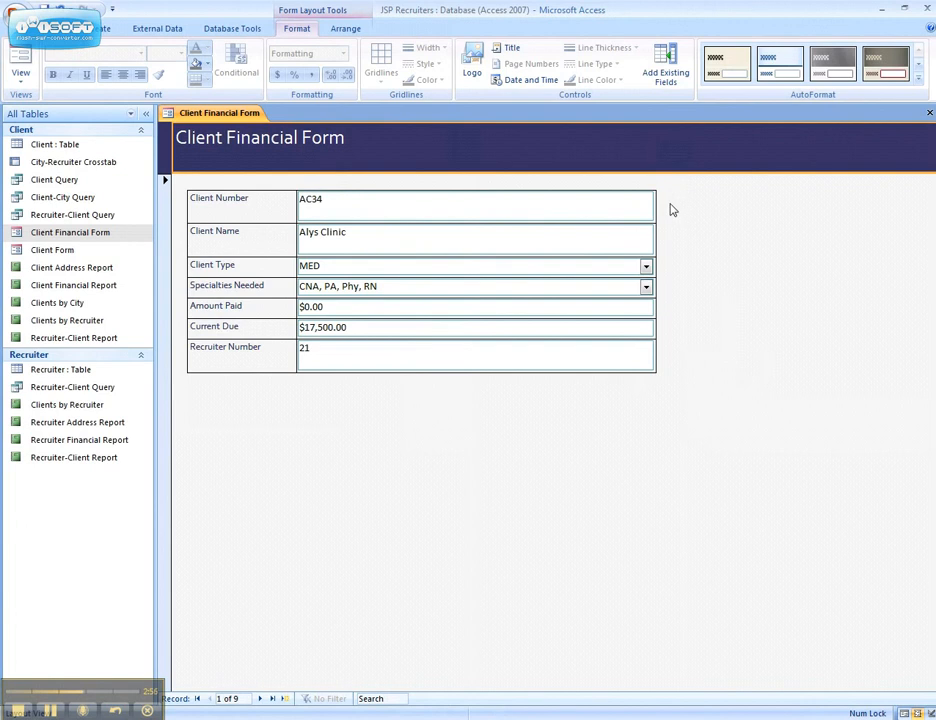
Insert the date in the 30-Jul-10 format into the form header, without the time.
left_click(534, 84)
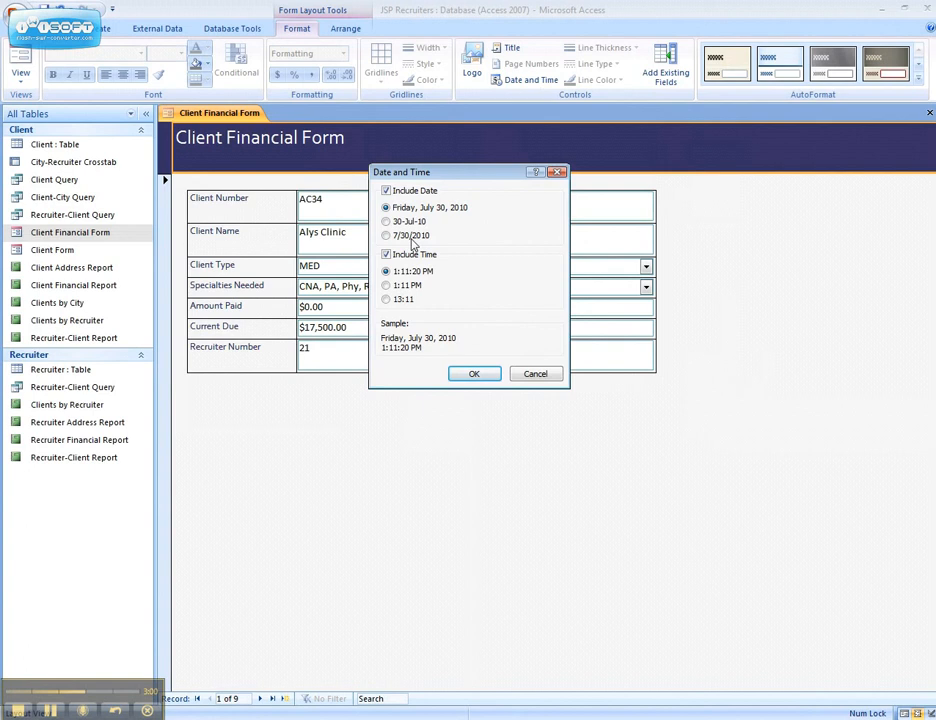
left_click(387, 223)
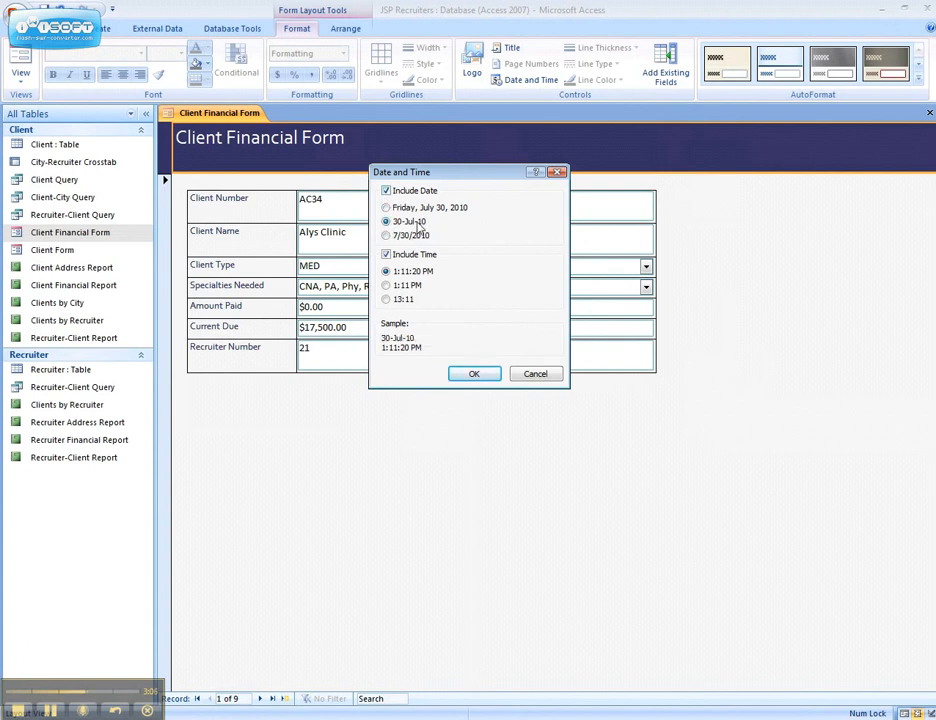
left_click(386, 254)
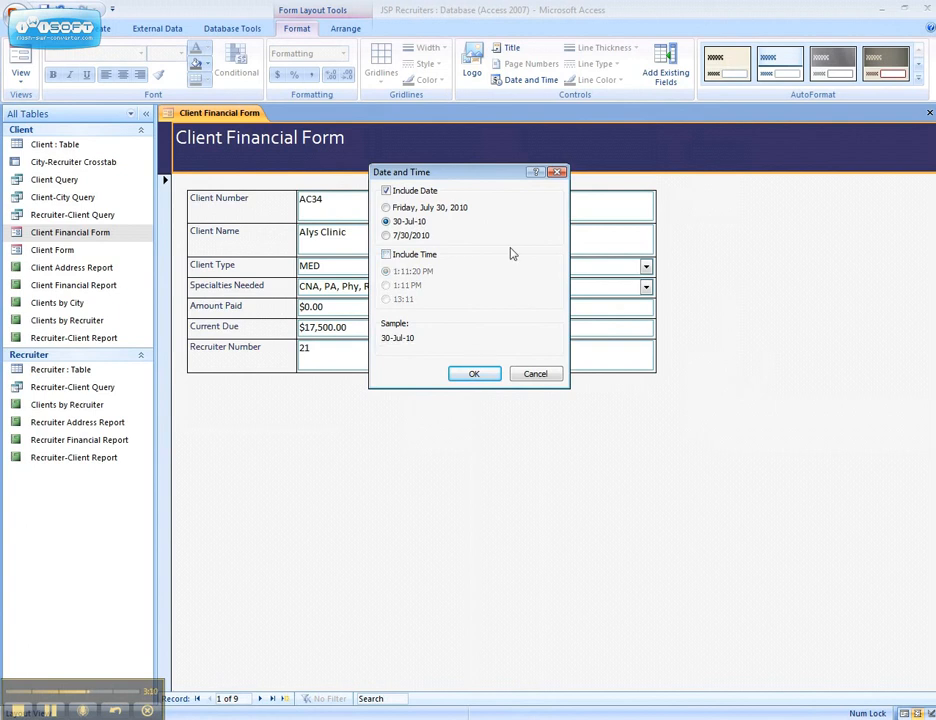
left_click(475, 375)
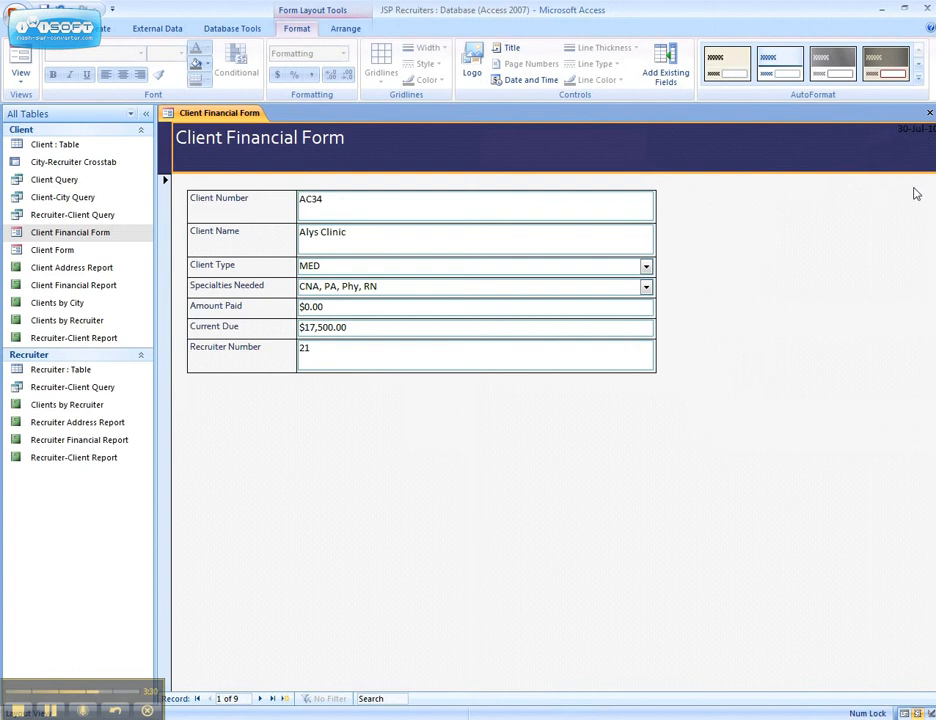
Change the font color of the date in the form header to white.
left_click(911, 131)
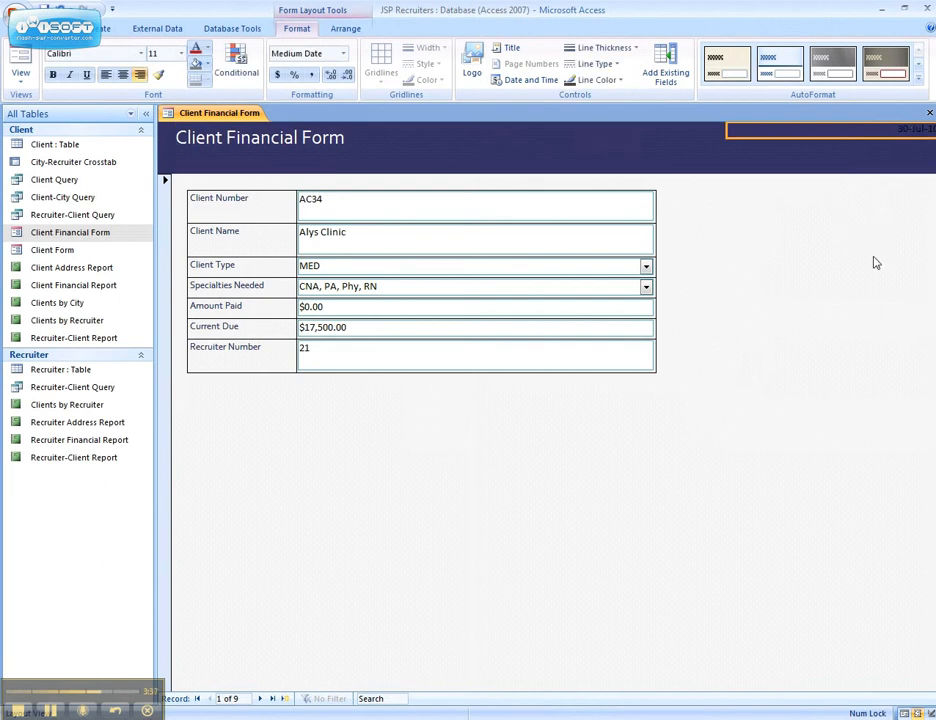
left_click(207, 51)
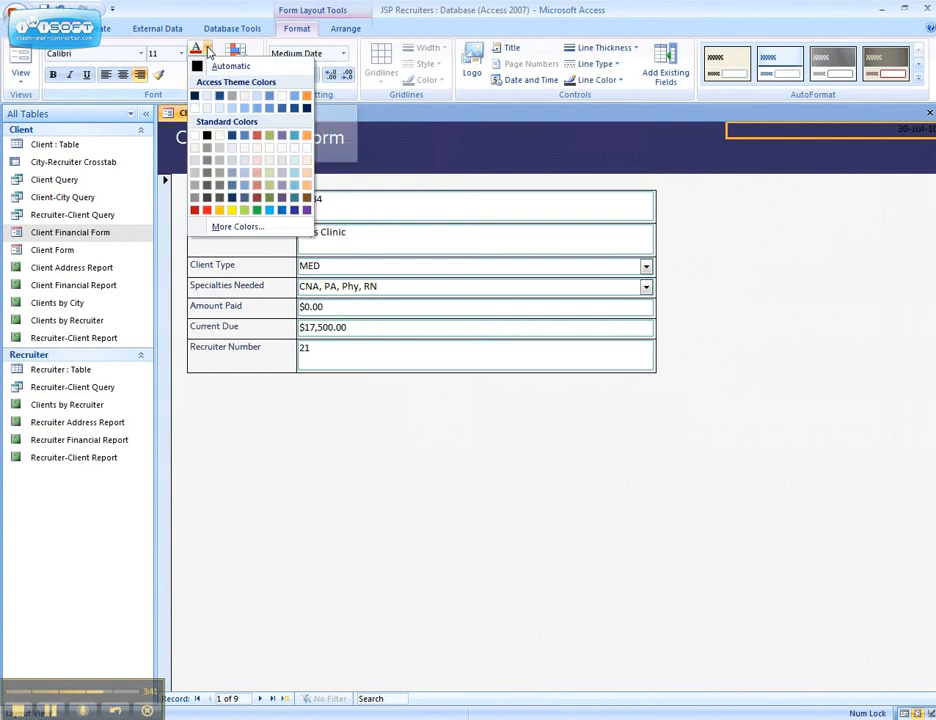
left_click(197, 136)
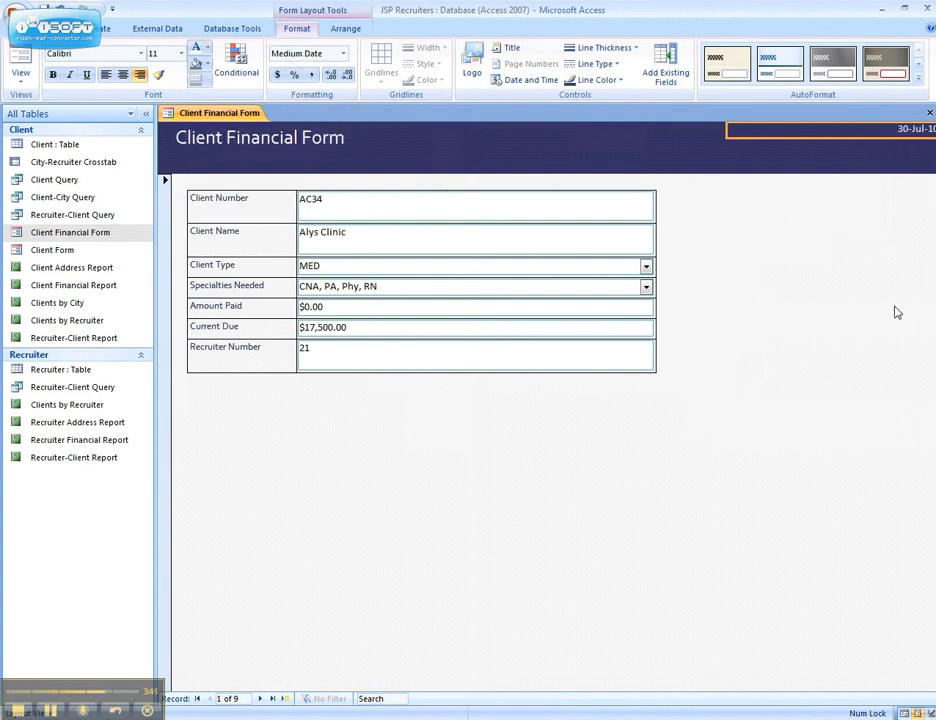
left_click(864, 286)
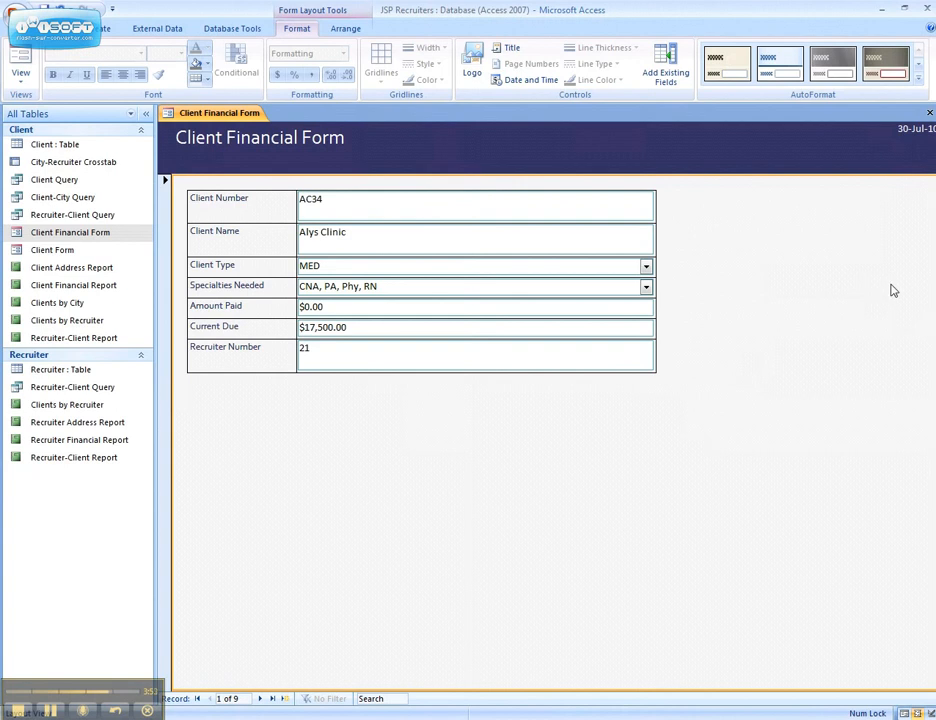
Move the date down to the lower edge of the form header, keeping it at the right side.
left_click(888, 130)
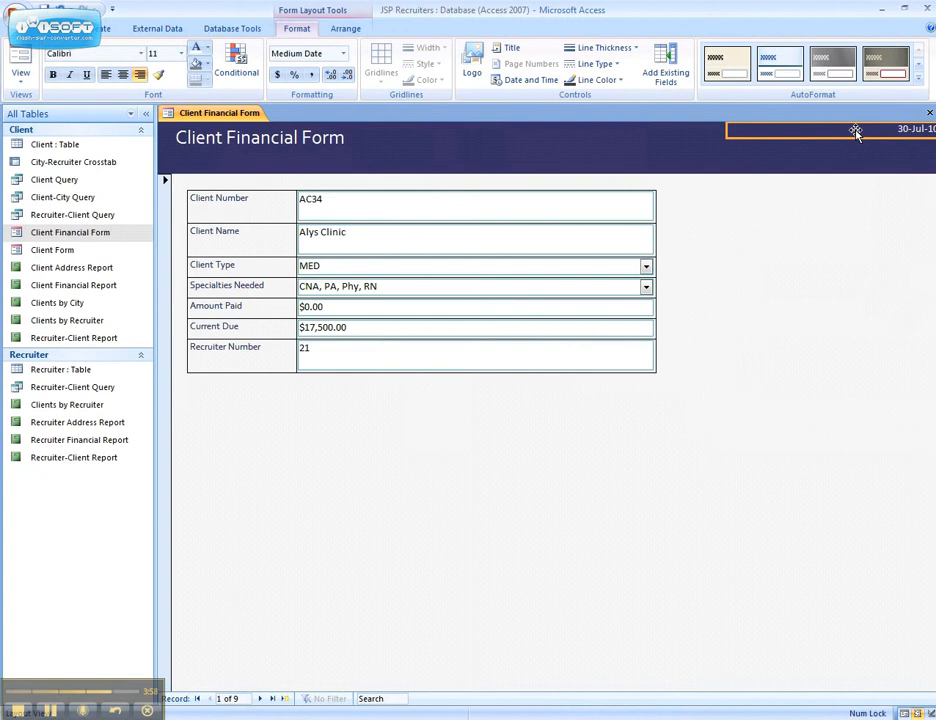
left_click_drag(855, 131, 851, 171)
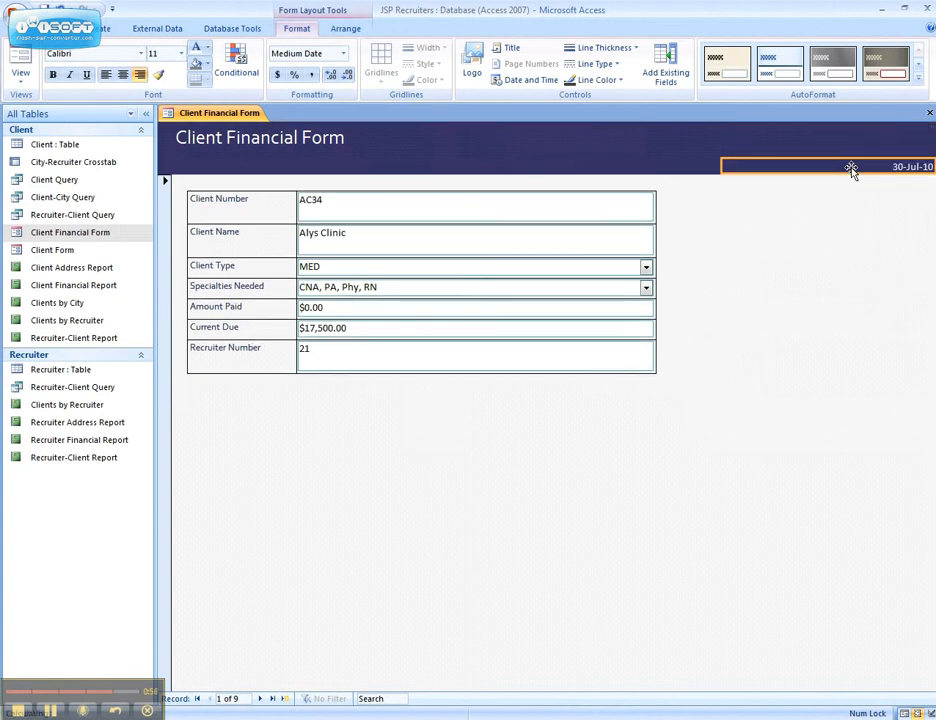
left_click(903, 240)
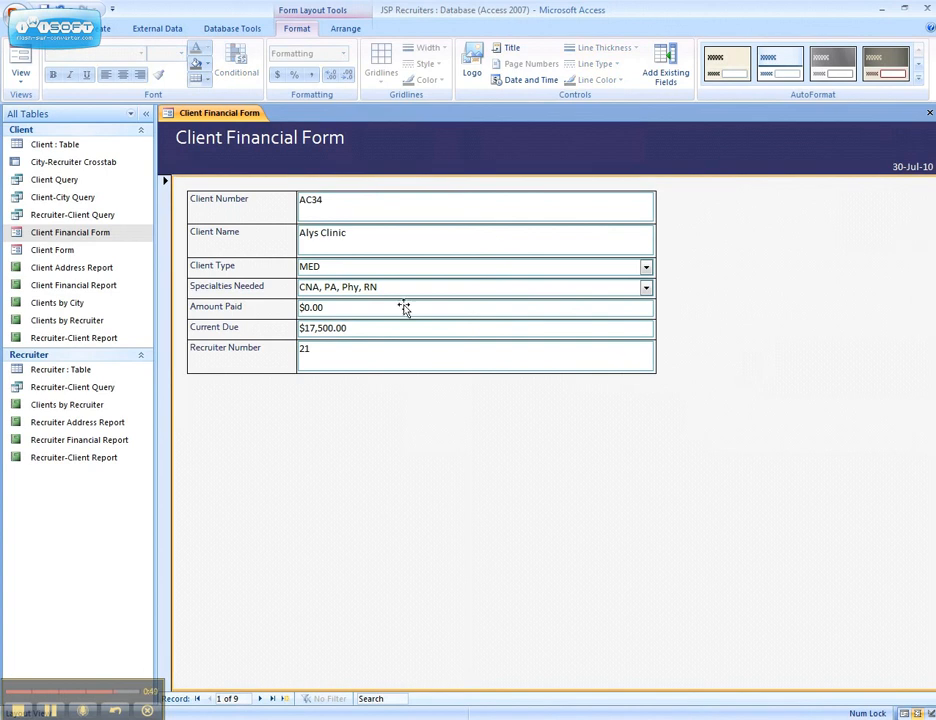
Move the Client Type and Specialties Needed fields together below Recruiter Number in the form layout.
left_click(381, 268)
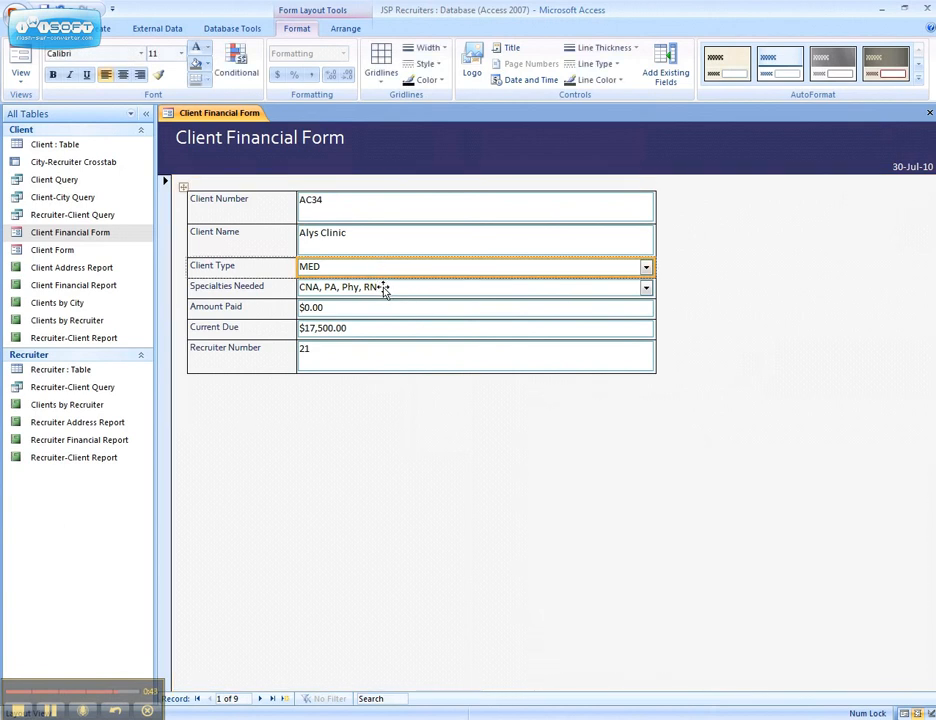
left_click(383, 287, "shift")
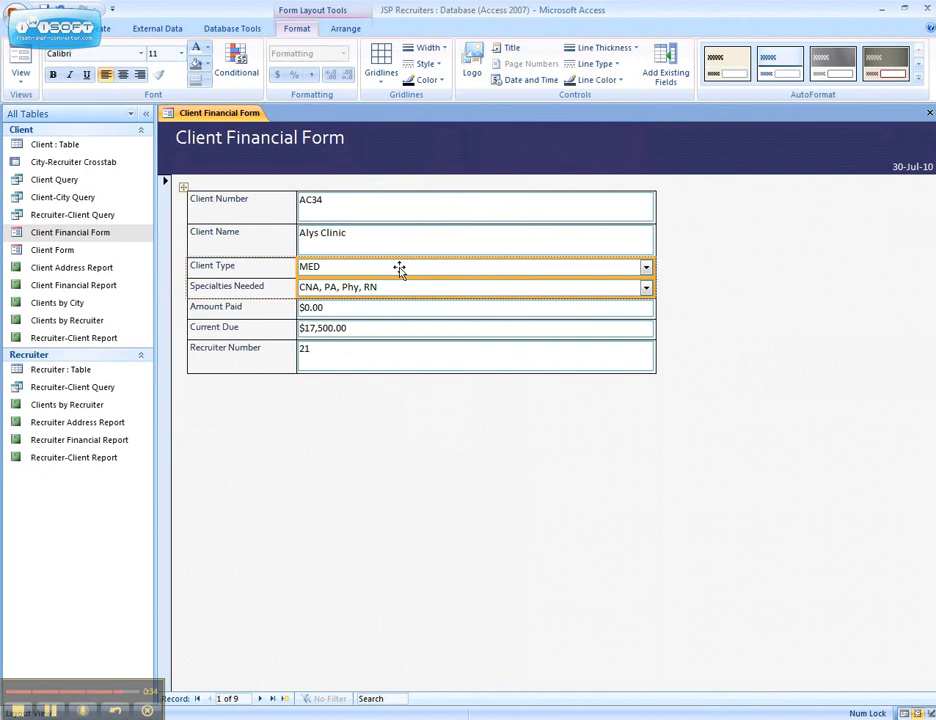
left_click_drag(399, 268, 407, 375)
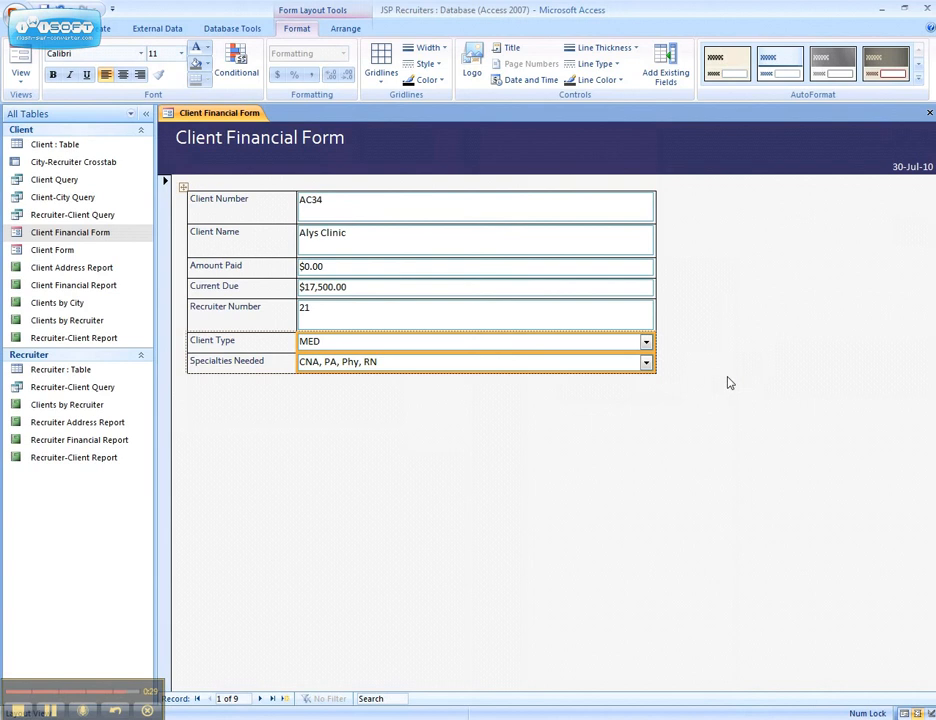